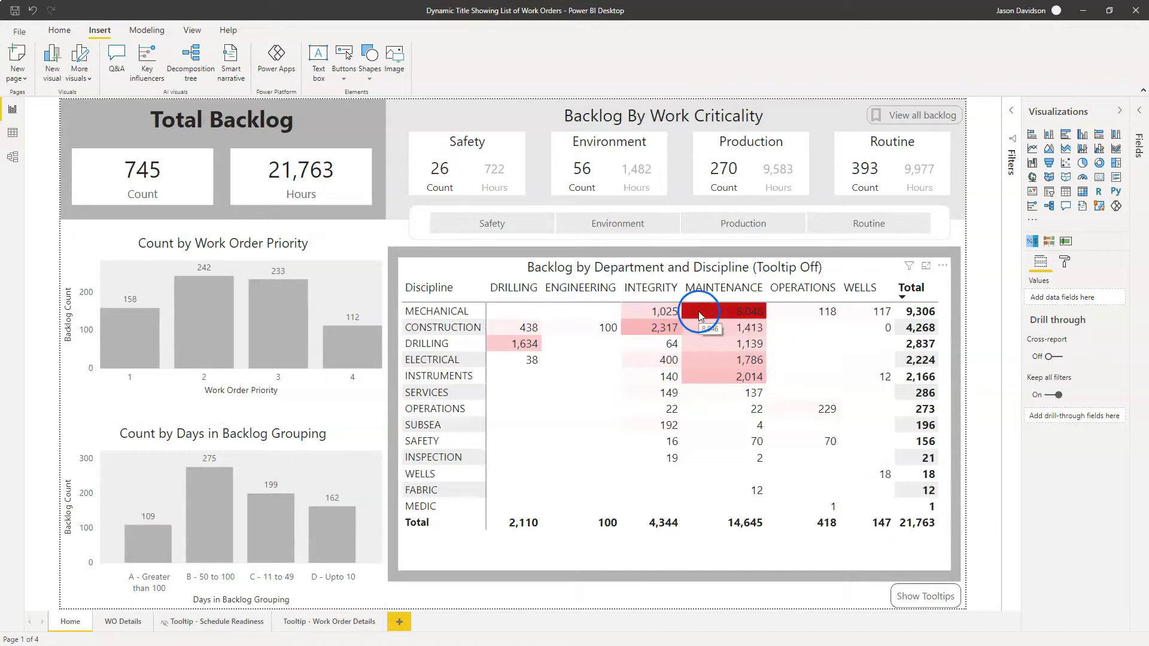
Show tooltips on the Backlog by Department and Discipline matrix and examine the work order lists for several cells.
left_click(919, 596)
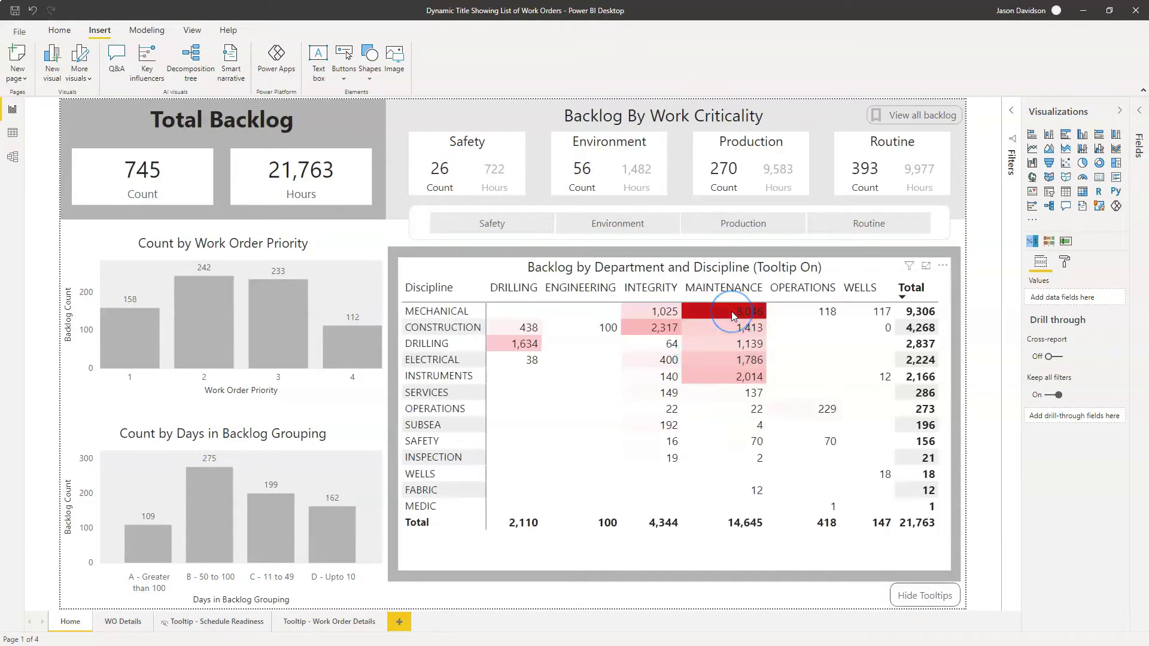
mouse_move(740, 334)
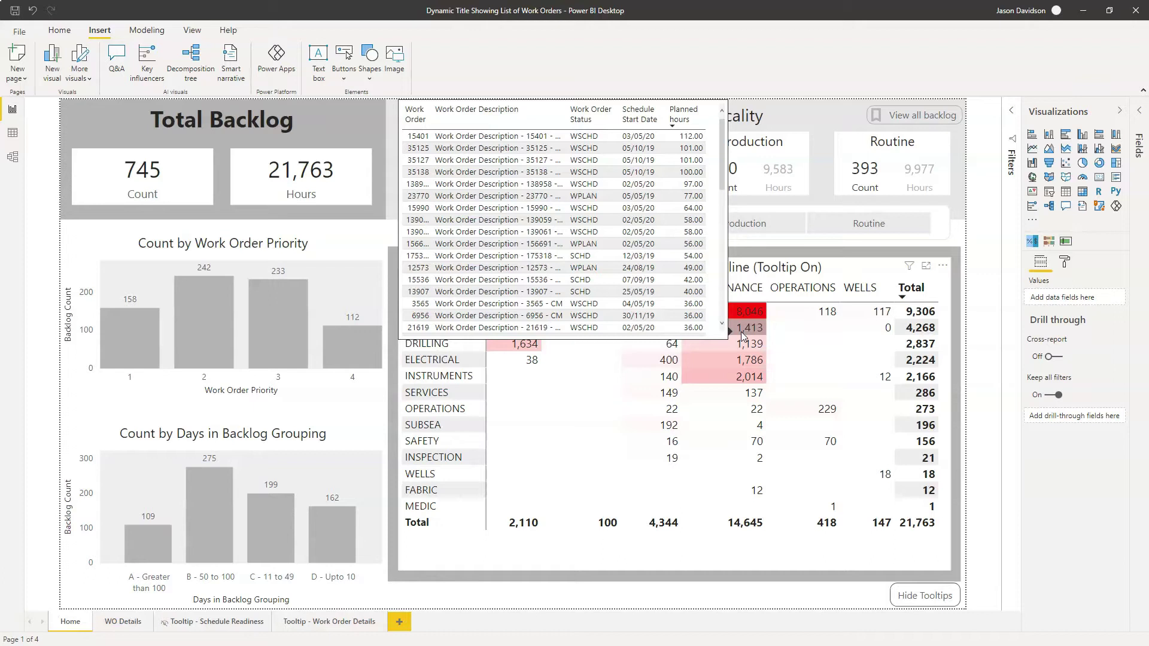
left_click(674, 367)
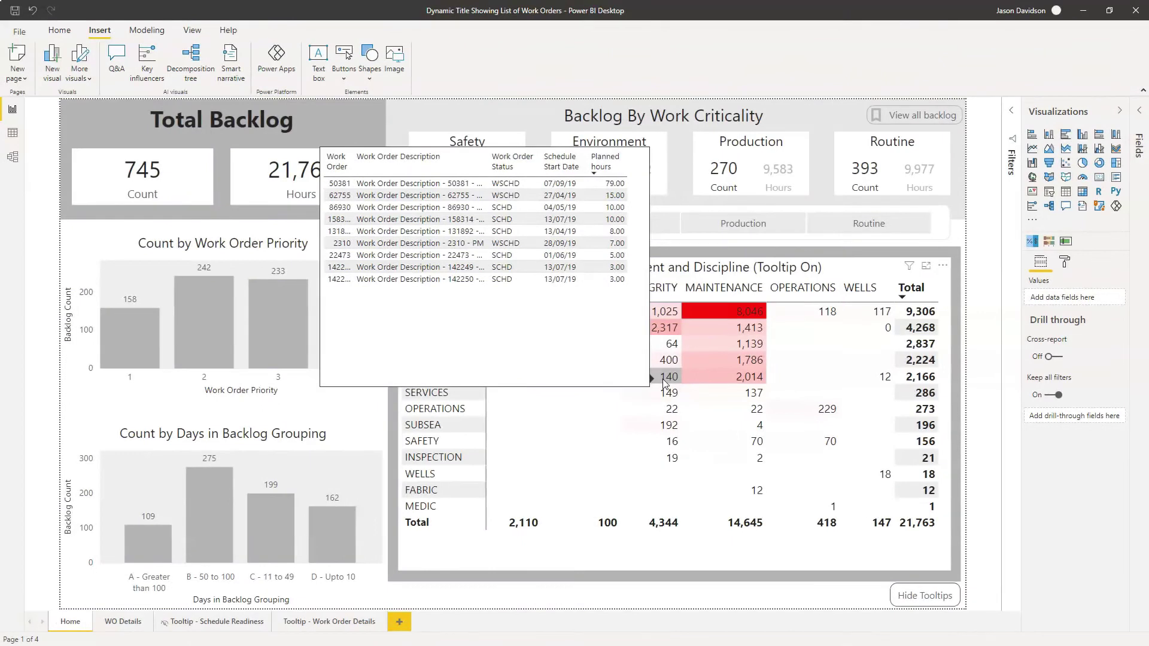
left_click(539, 405)
left_click(904, 223)
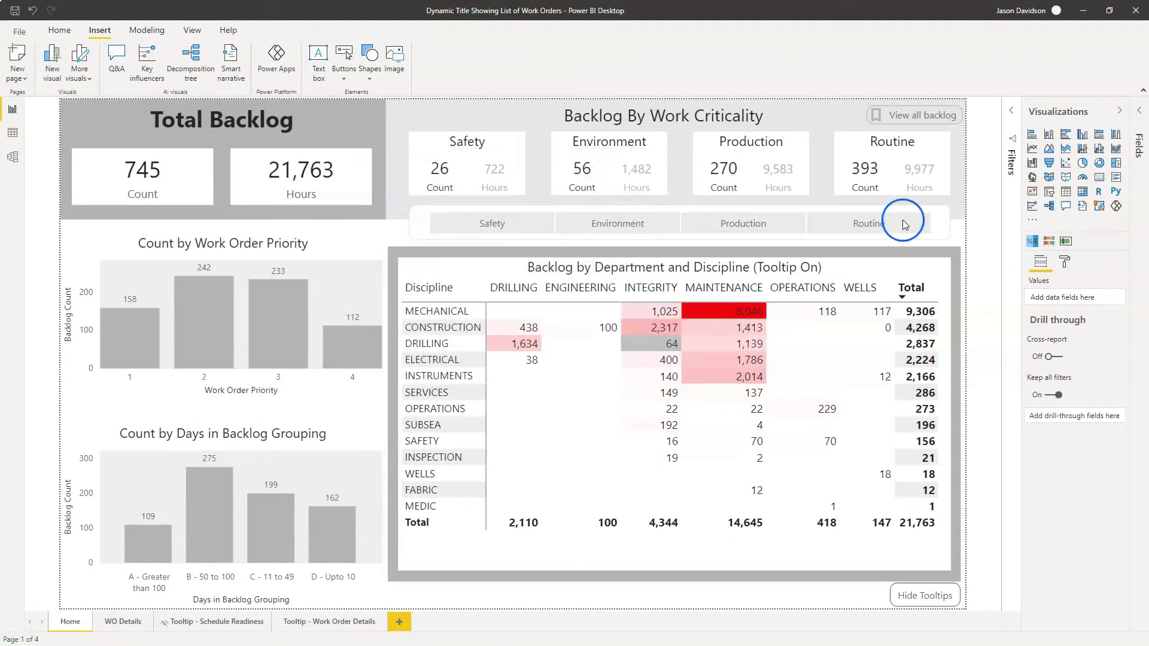
Create a new measure in the WorkOrders table named "Cndf - Work Order Matrix Title".
left_click(1139, 111)
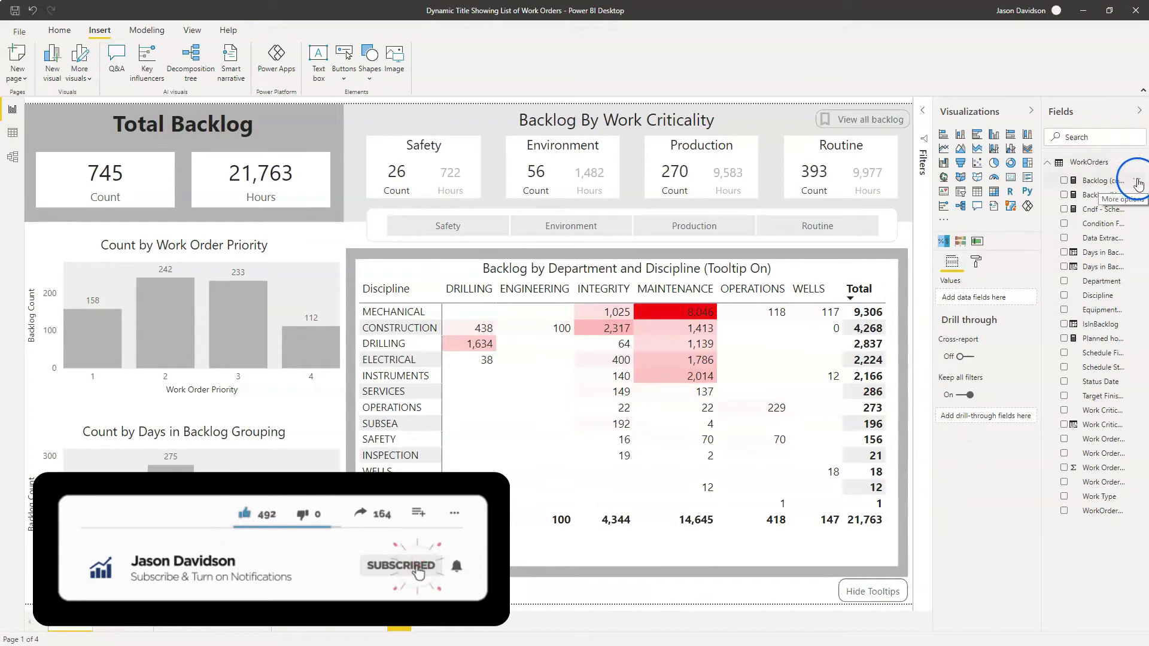
left_click(1137, 185)
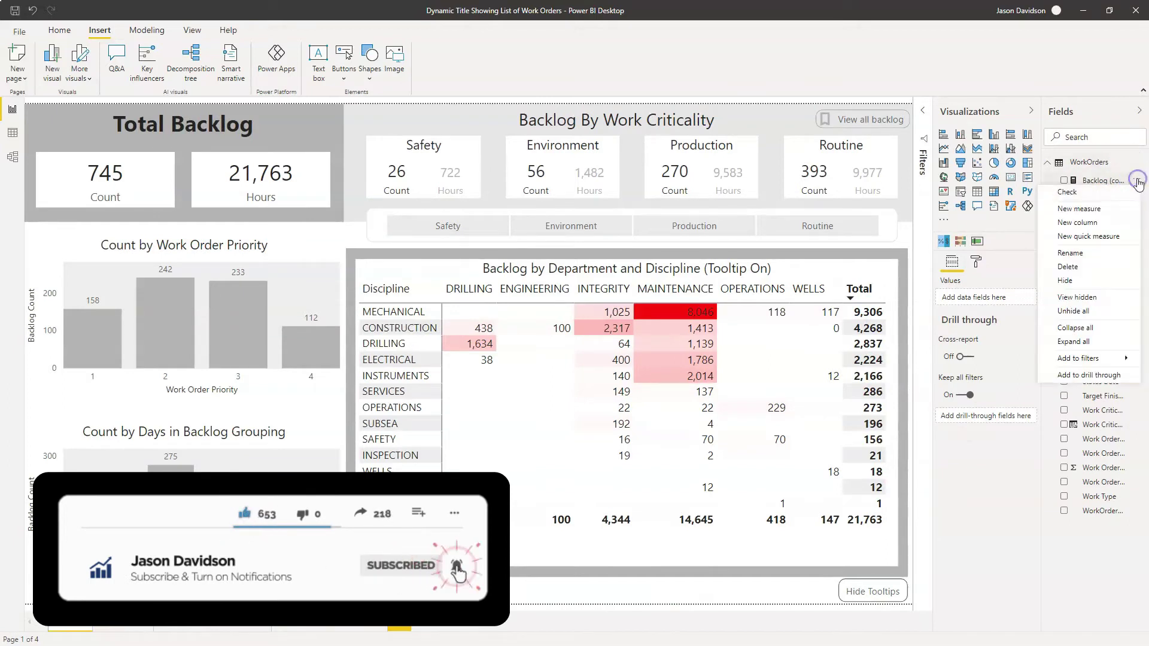
left_click(1098, 211)
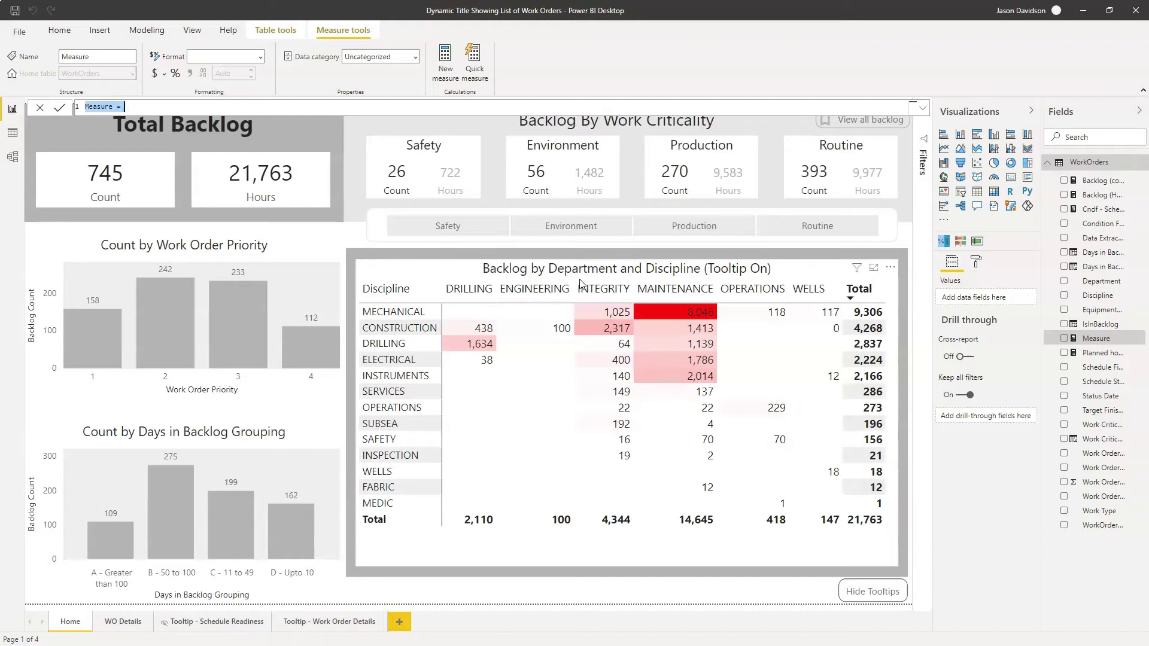
type("Cndf -")
key("BackSpace")
key("BackSpace")
type("Work Order Matri")
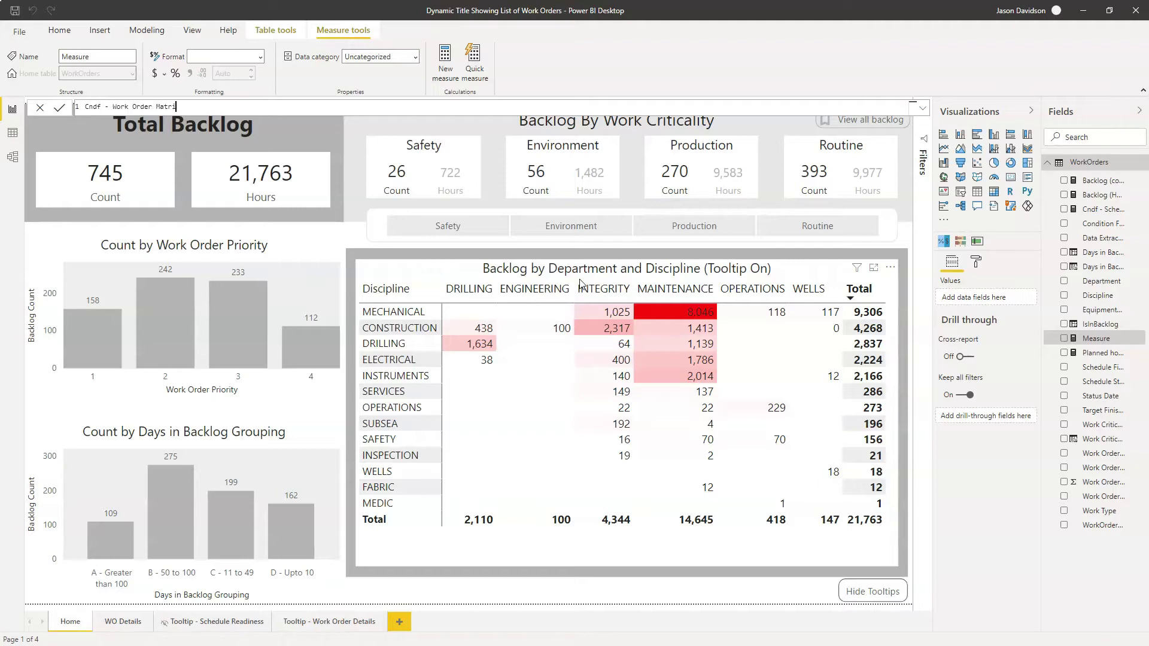
type("x Title =")
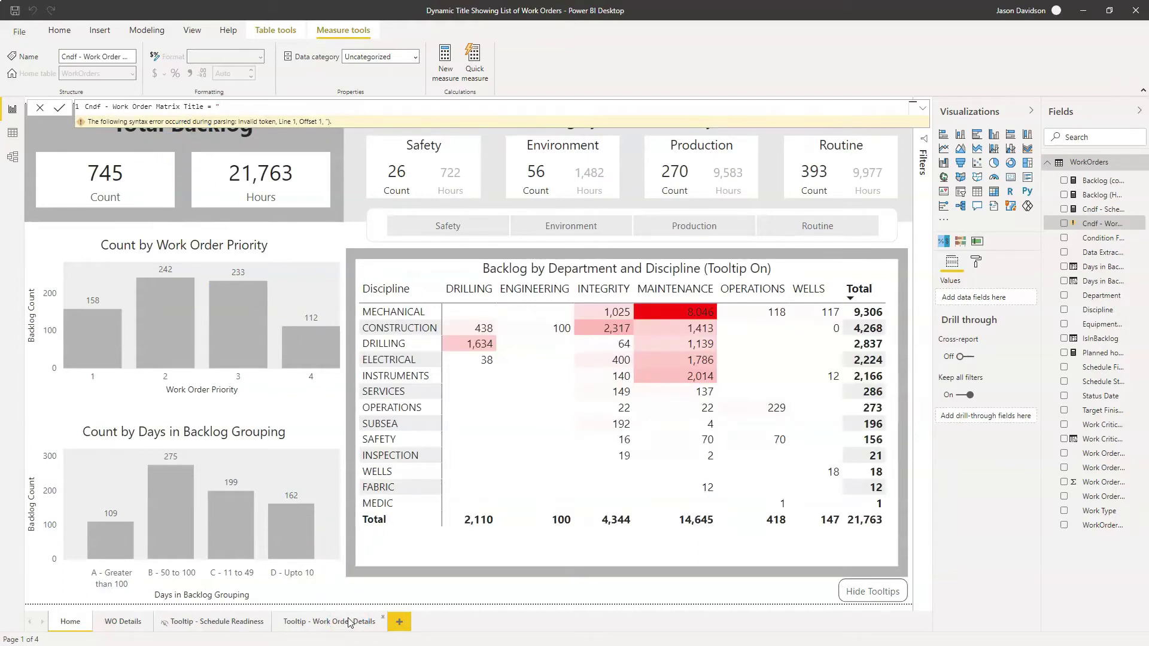
On the Tooltip - Work Order Details page, define the measure as "Work Order List by Planned Hours - " & [Backlog (count)].
left_click(350, 623)
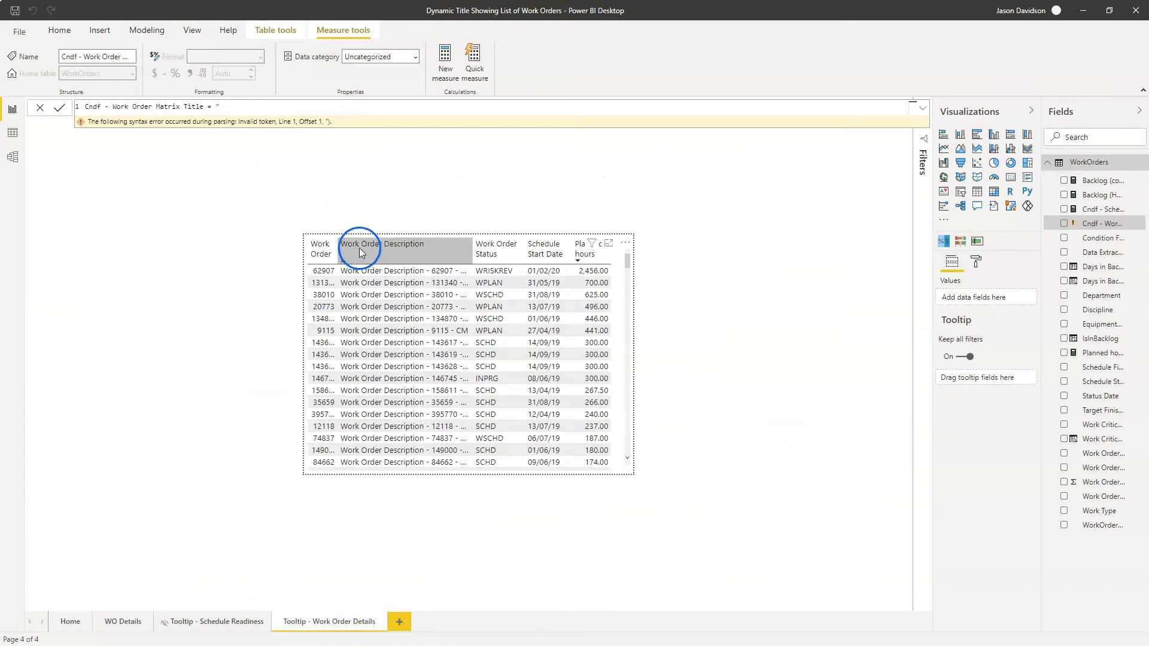
left_click(230, 105)
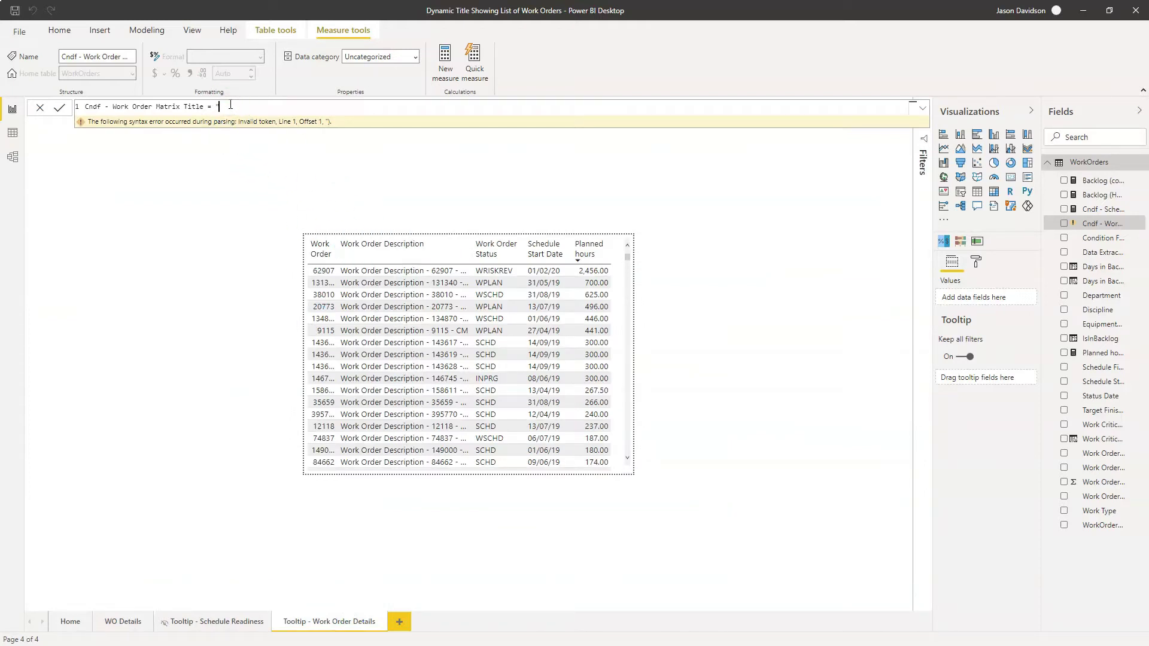
type("Work Order List by Planned Hours")
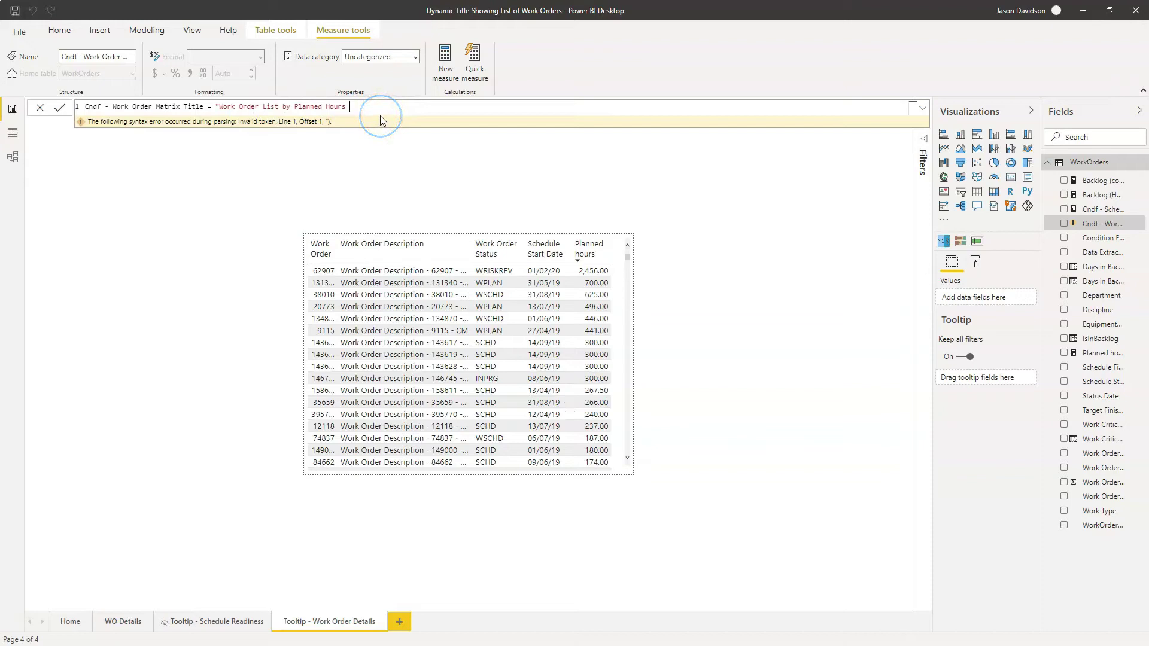
type("- \" & [")
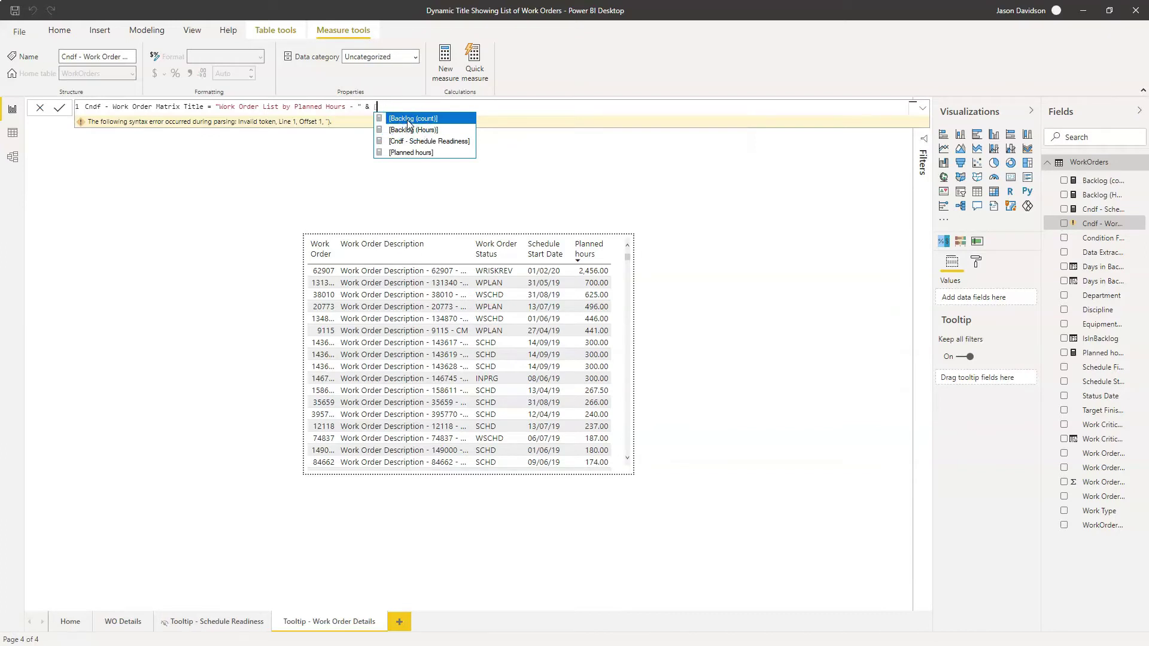
left_click(408, 120)
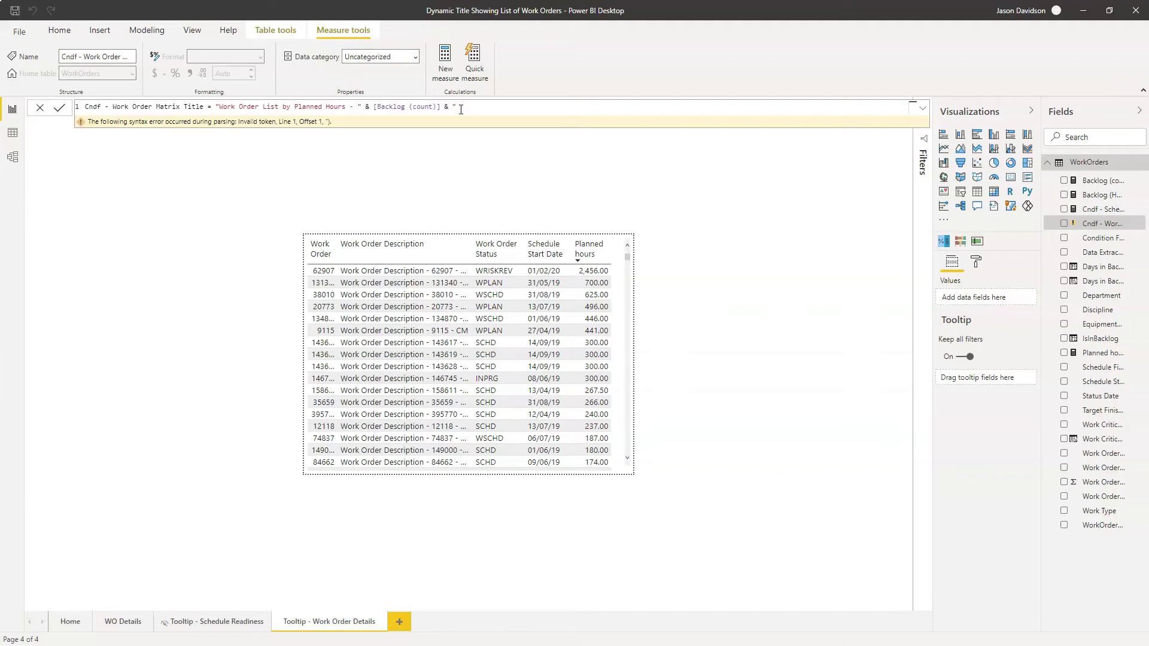
Append & " Work Orders" to the measure's formula and commit it.
type("k ORder")
key("BackSpace")
key("BackSpace")
key("BackSpace")
left_click(454, 106)
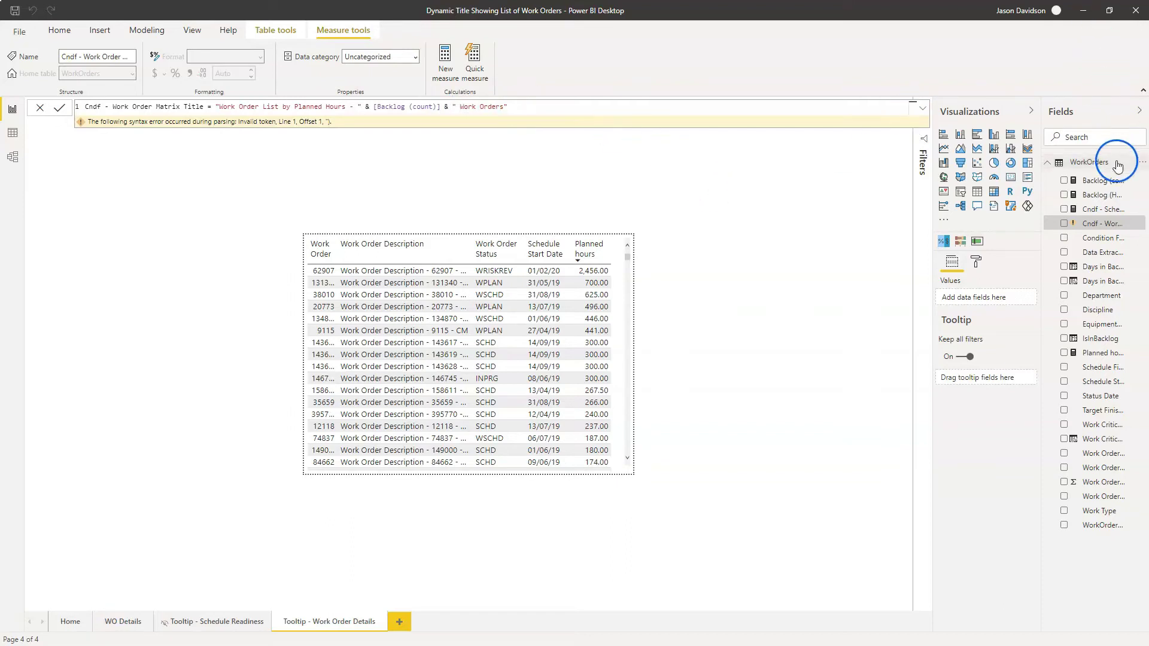
left_click(459, 246)
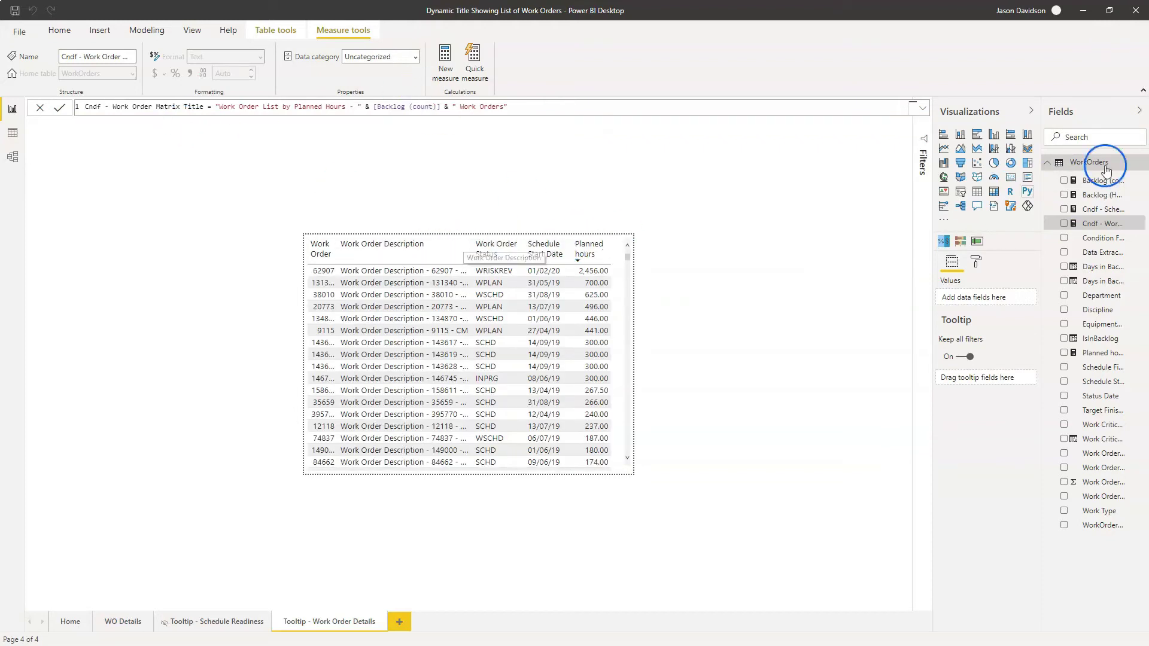
Turn on the title for the work order table on the tooltip page.
left_click(977, 264)
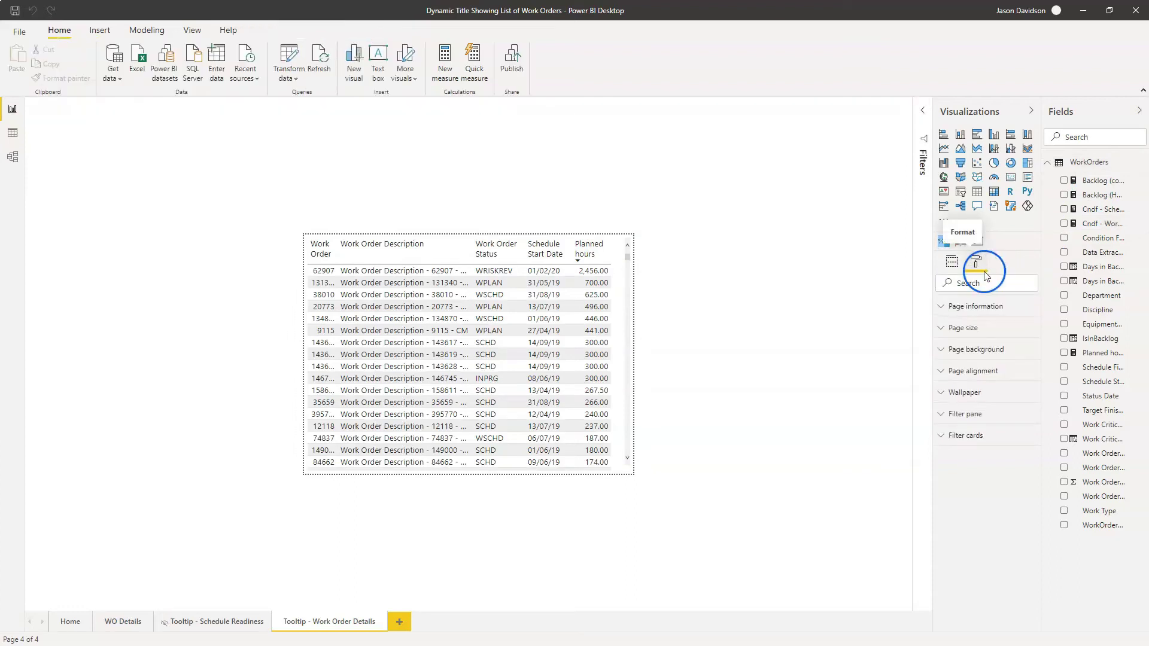
left_click(629, 259)
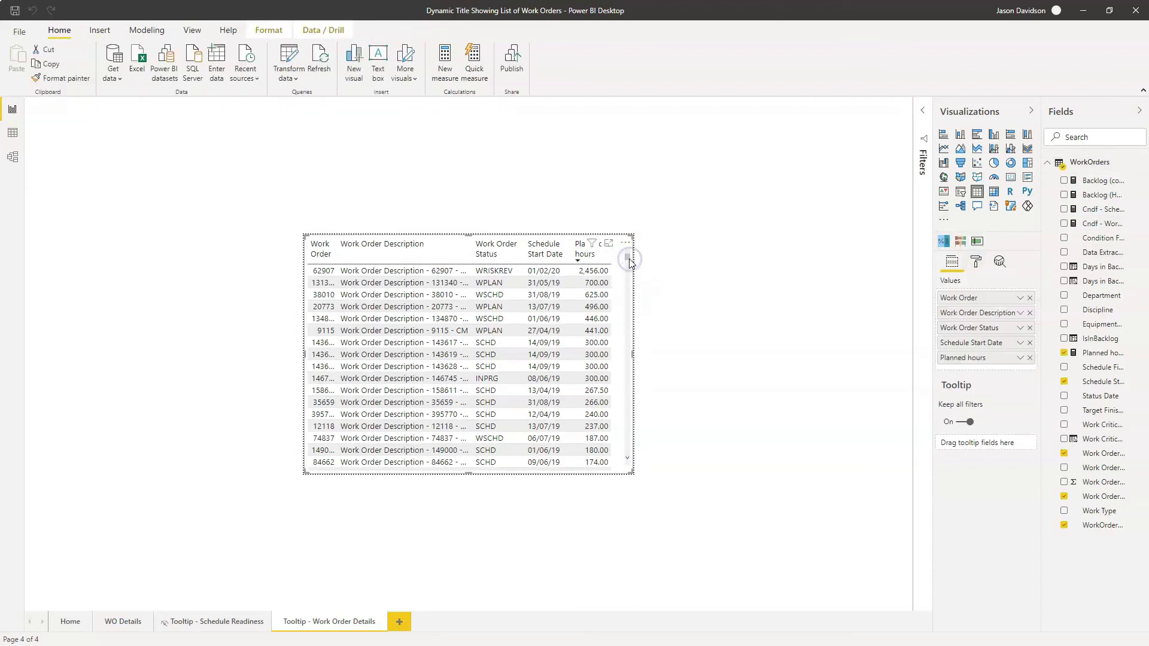
left_click(974, 264)
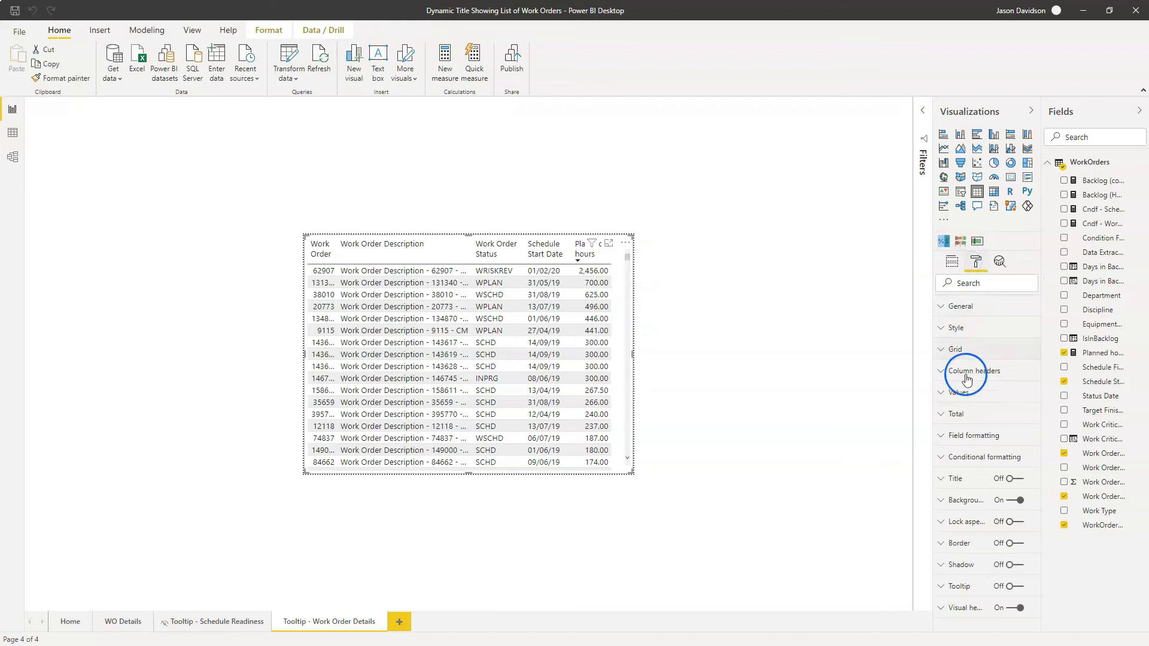
left_click(949, 482)
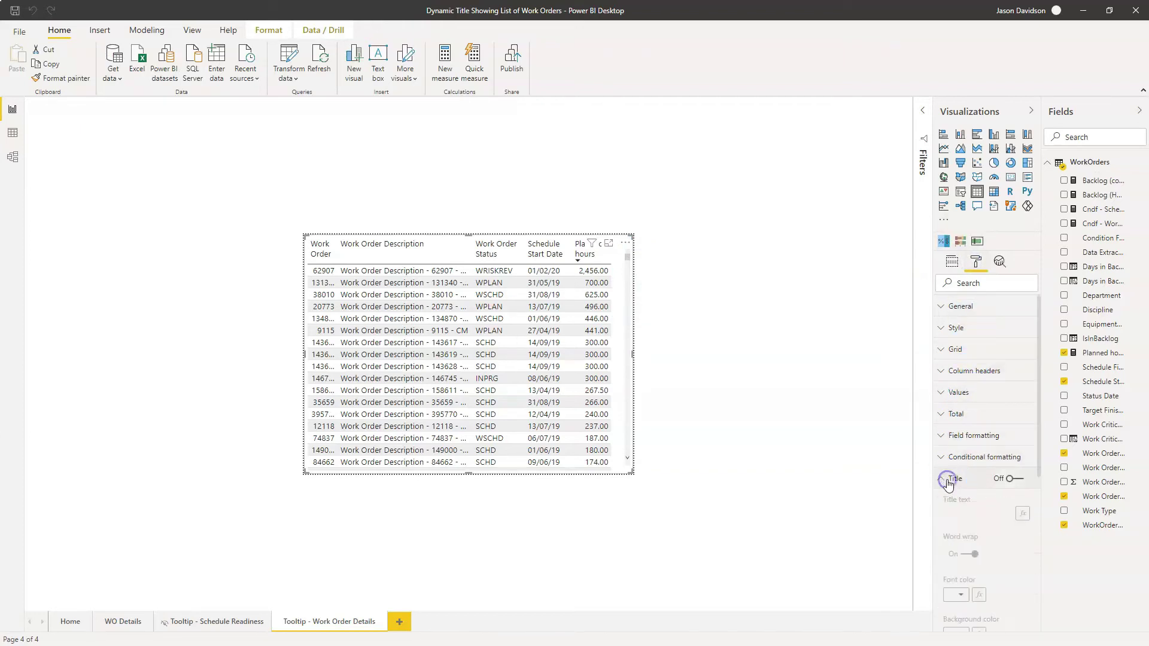
left_click_drag(1038, 329, 1056, 397)
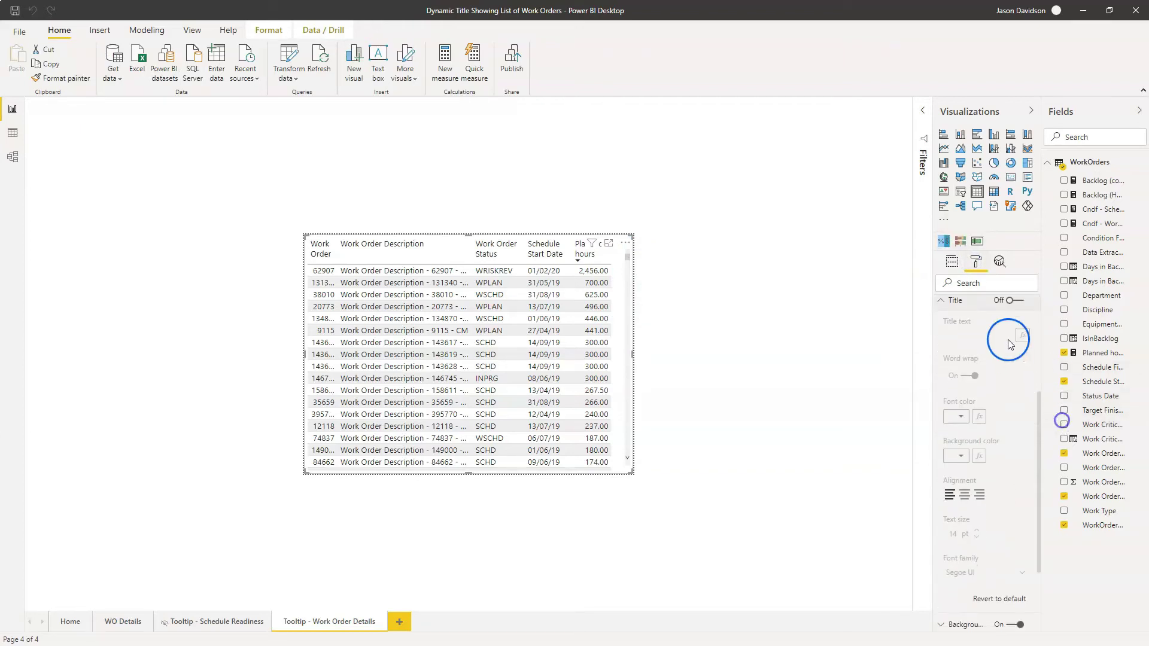
left_click(1013, 301)
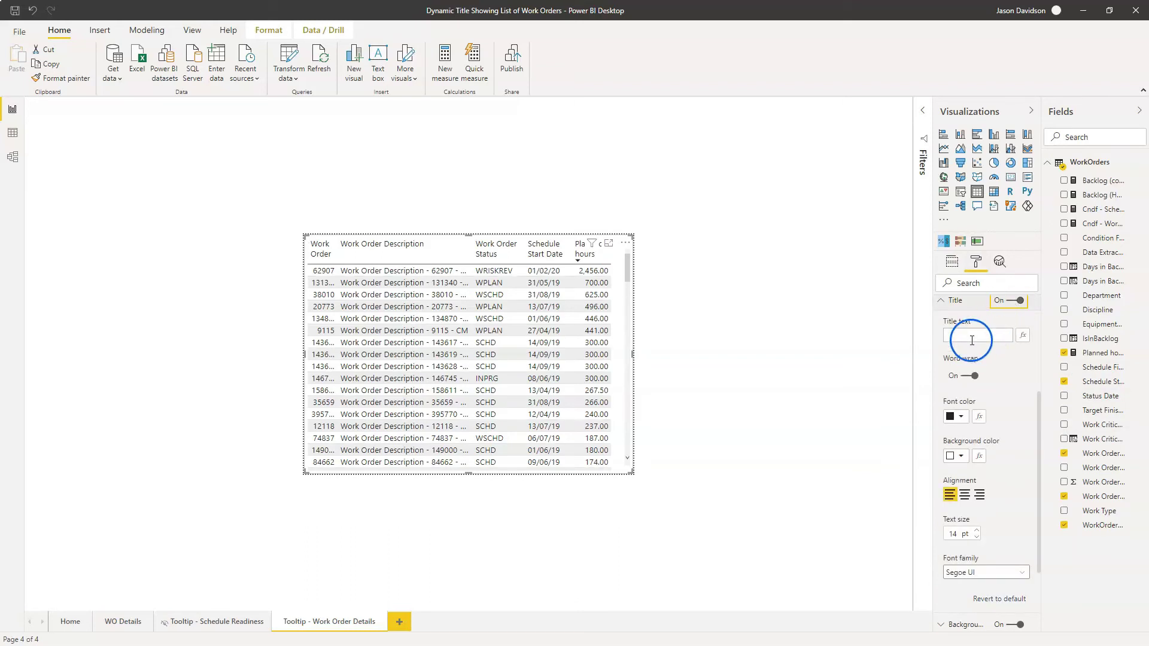
Format the table's title text by field value, based on the measure Cndf - Work Order Matrix Title.
left_click(972, 336)
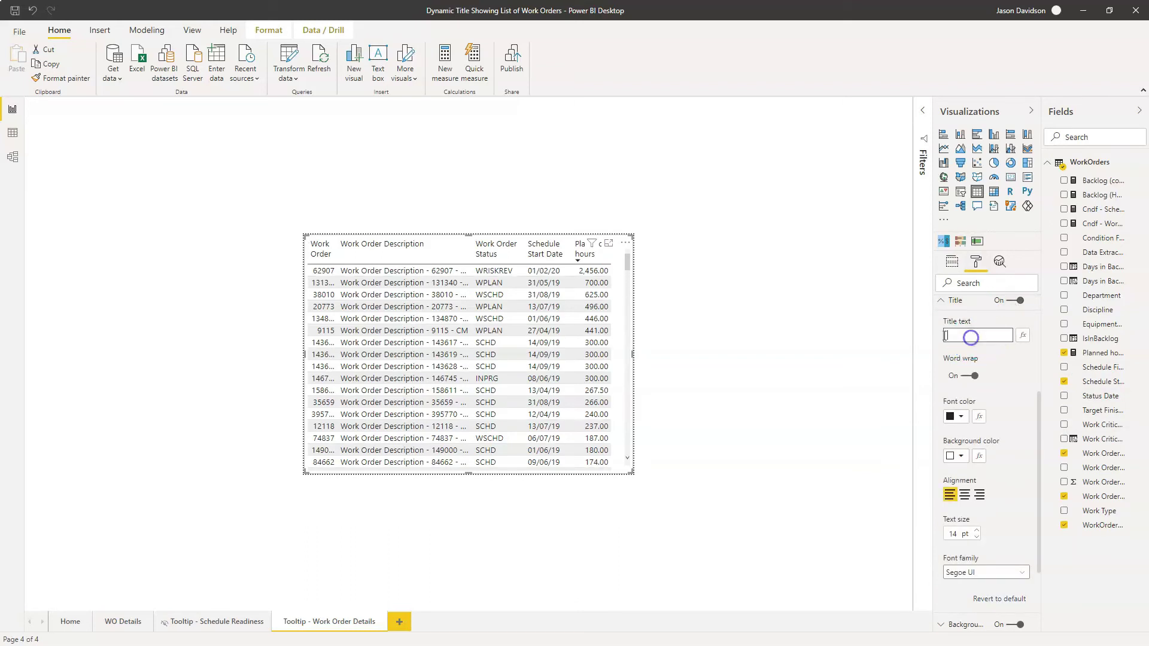
left_click(1024, 338)
left_click(1023, 336)
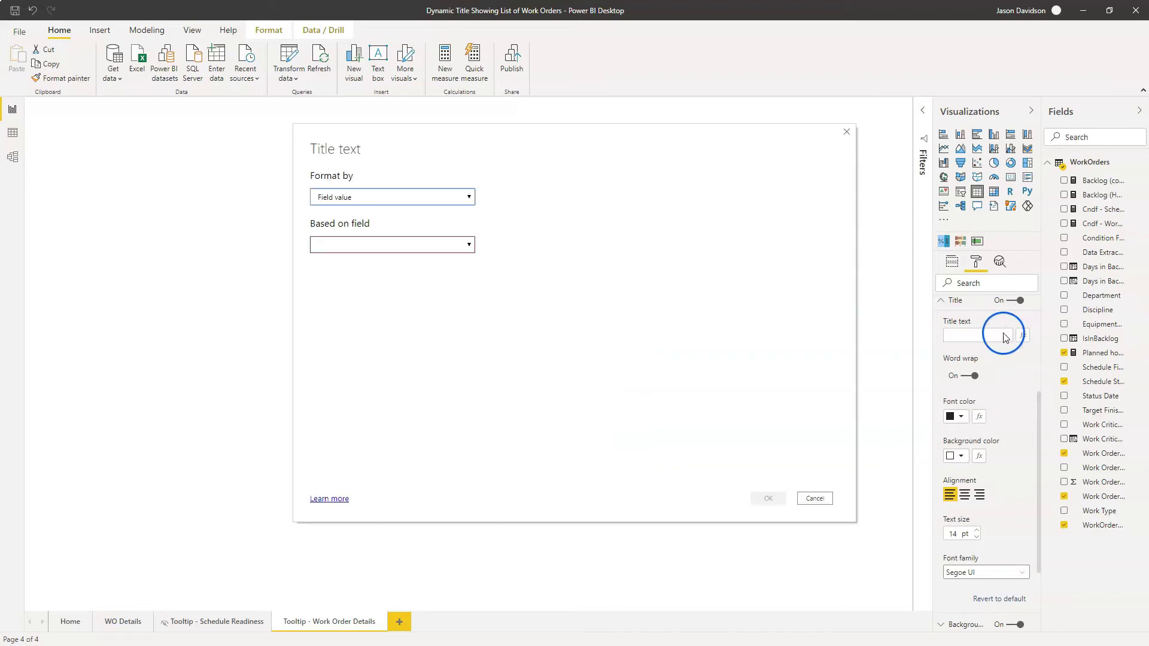
left_click(353, 191)
left_click(349, 198)
left_click(359, 245)
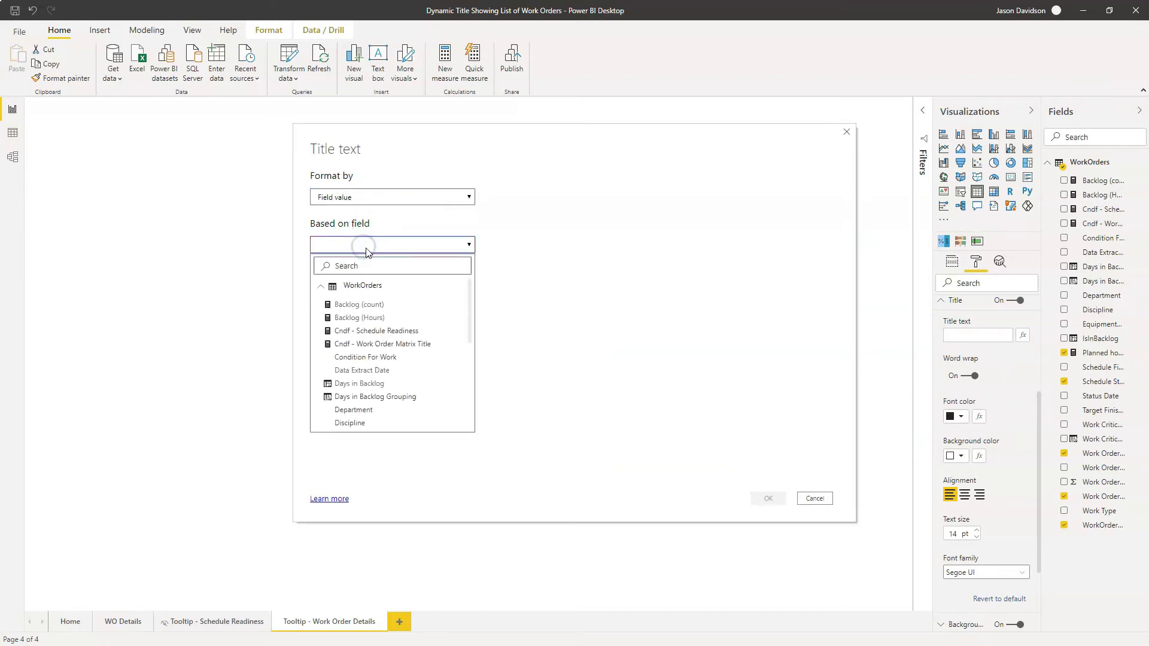
left_click(350, 411)
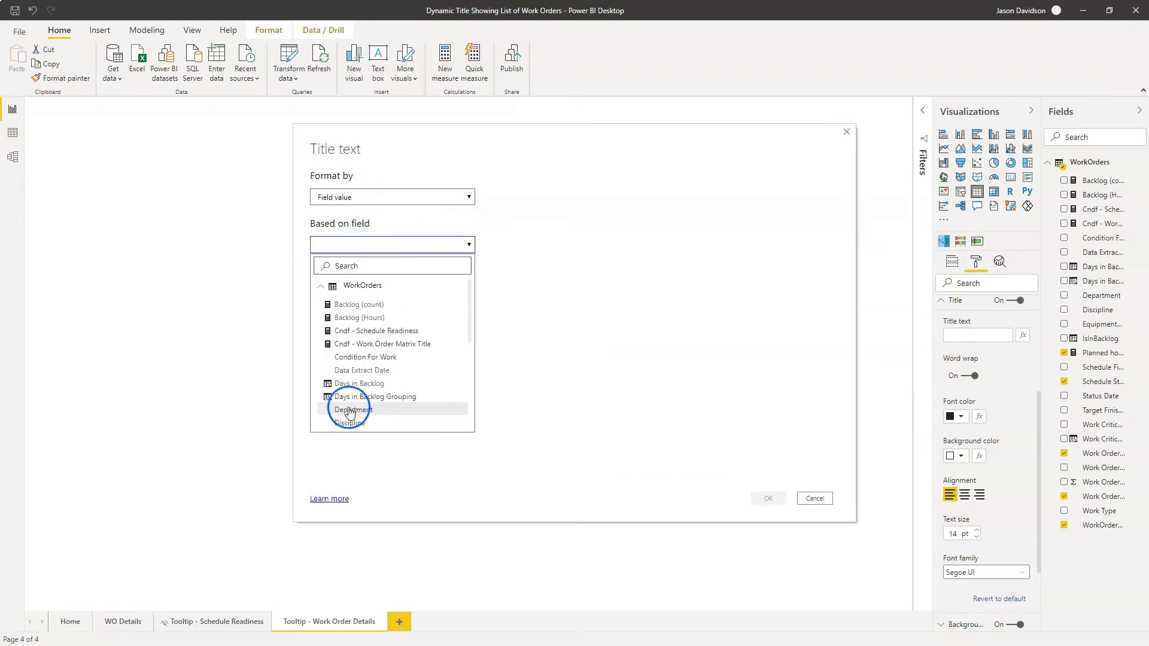
left_click(364, 266)
type("cndf")
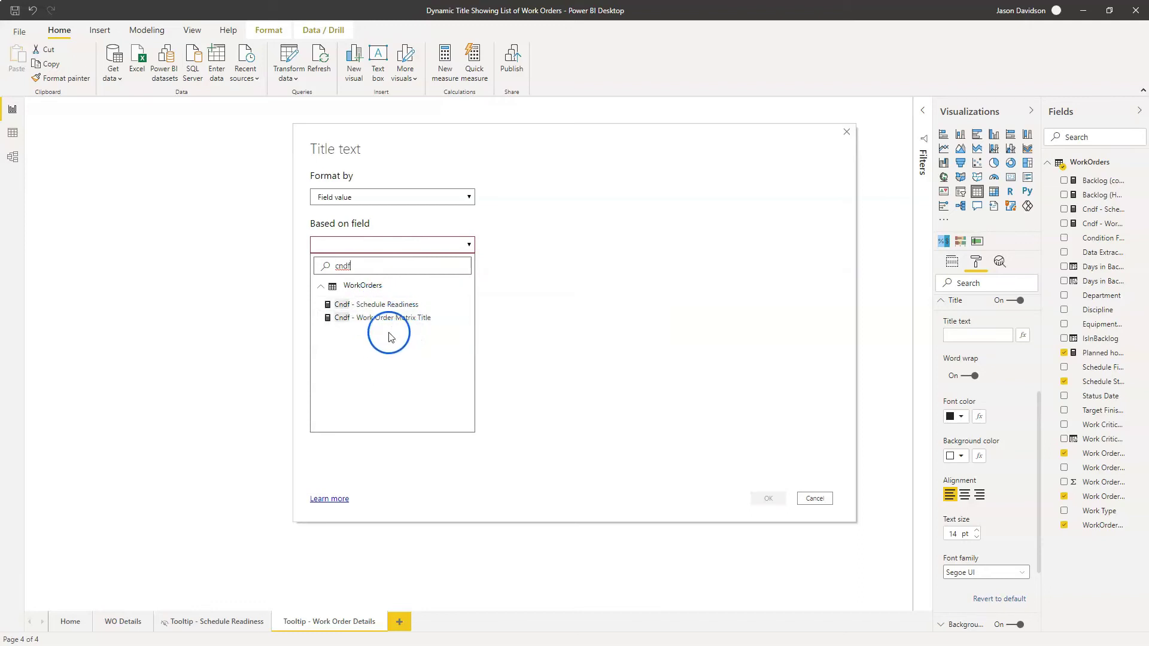
left_click(364, 319)
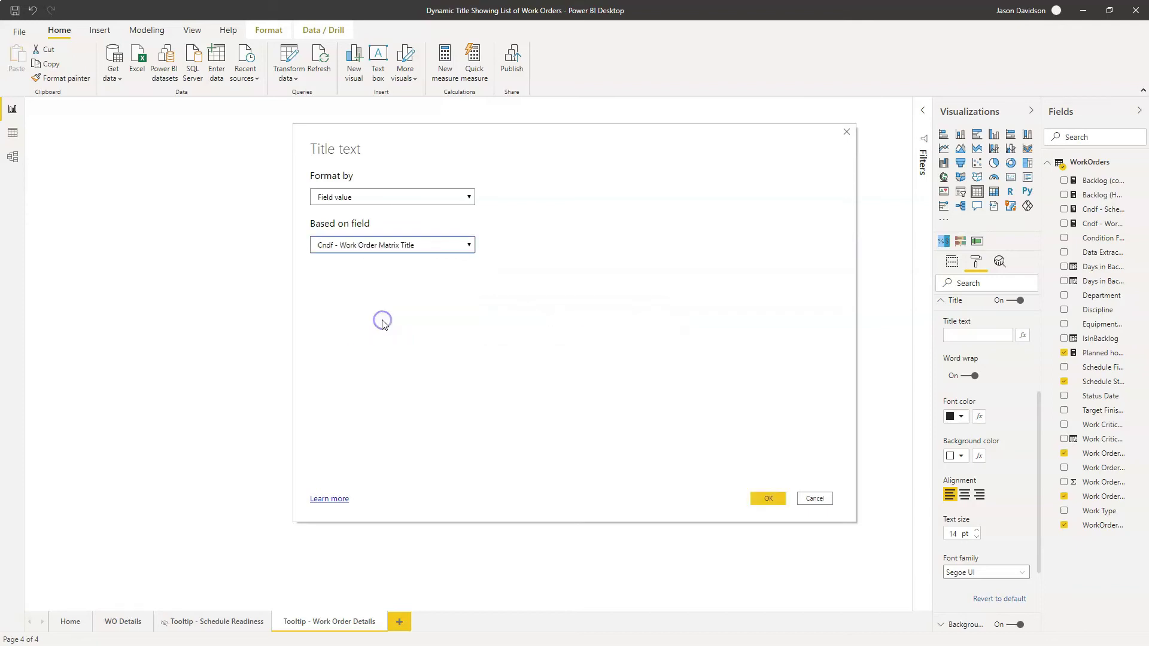
left_click(768, 498)
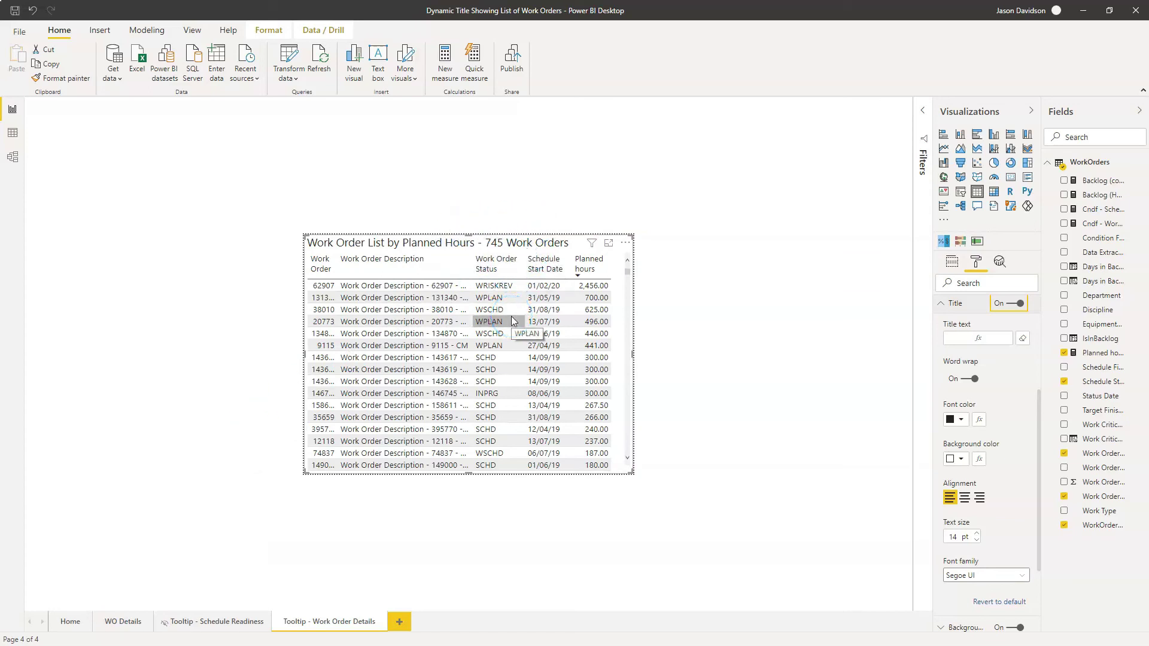
Return to the Home page and check the tooltip's dynamic title for several department and discipline cells of the backlog matrix.
left_click(76, 625)
left_click(76, 625)
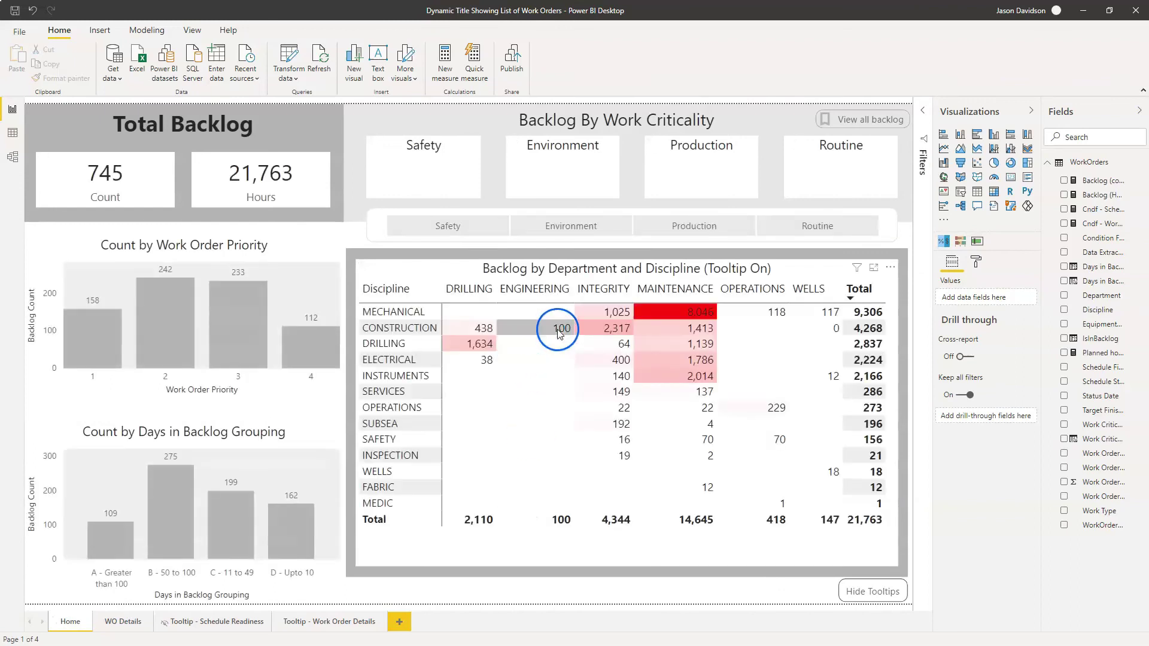
mouse_move(559, 333)
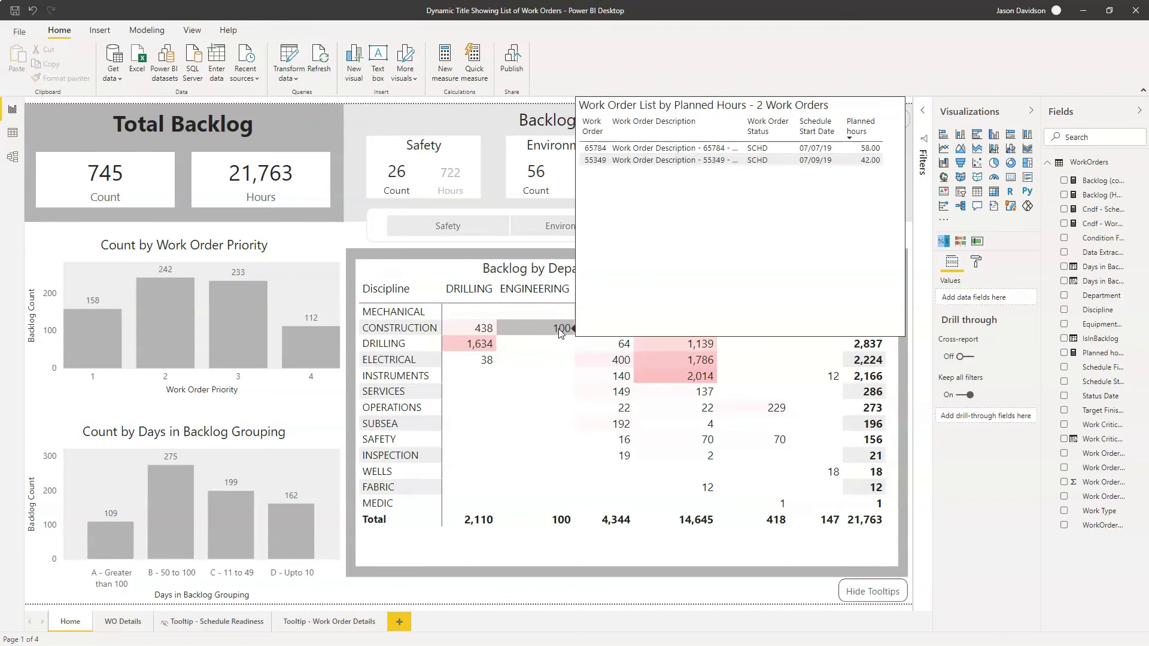
mouse_move(481, 351)
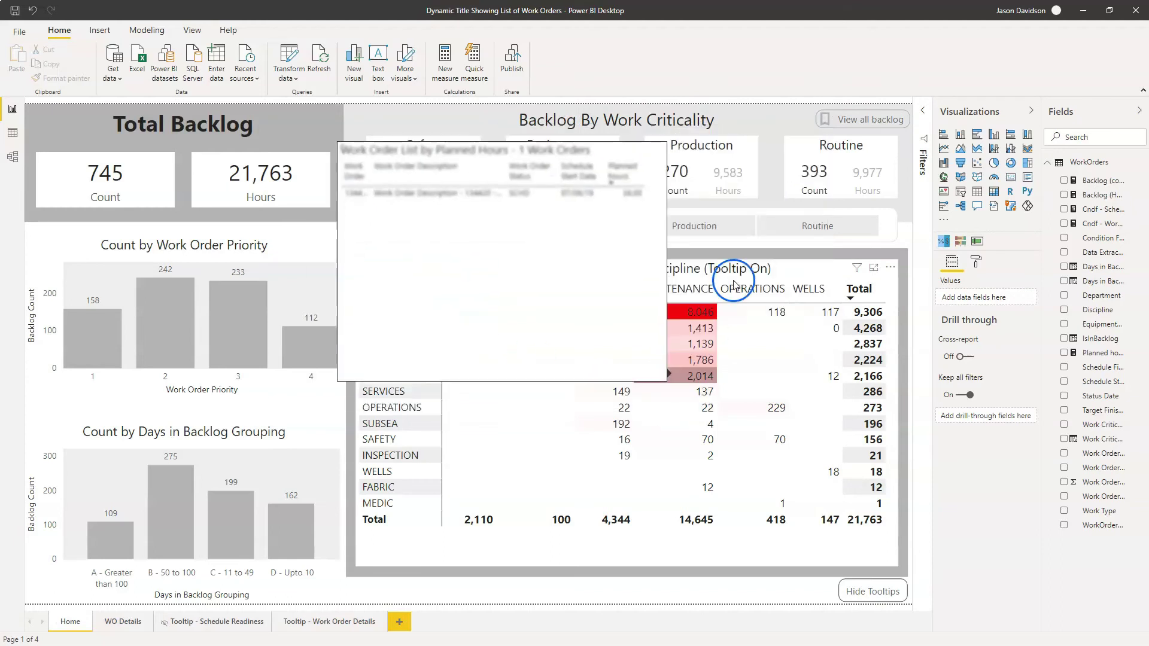
mouse_move(689, 316)
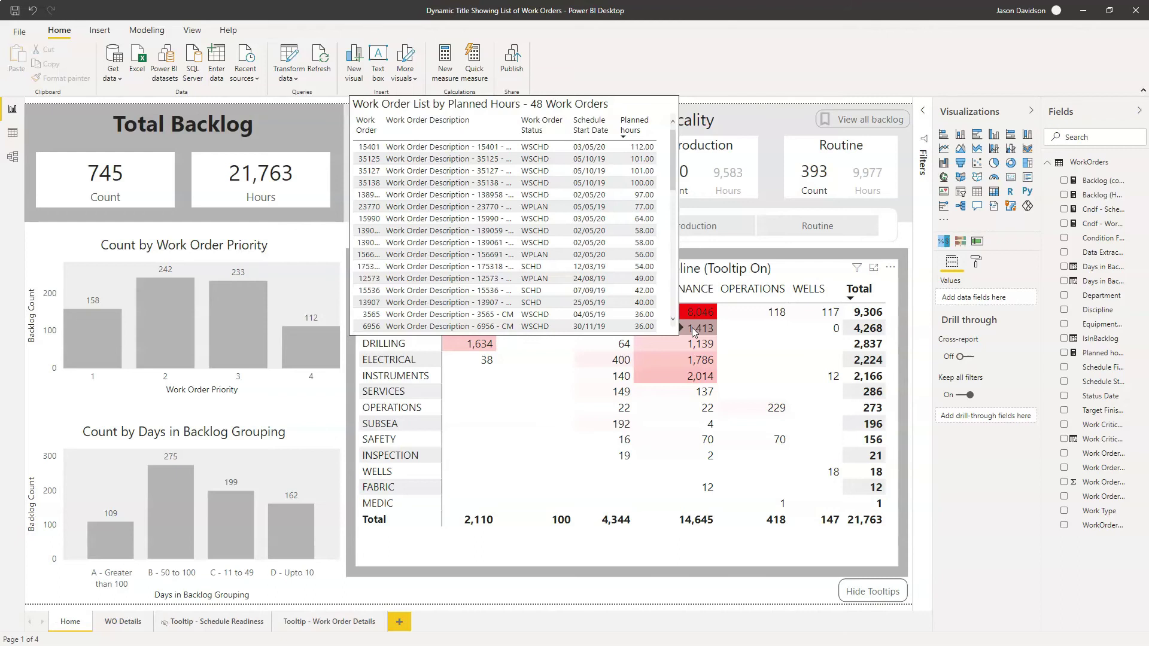
left_click(695, 317)
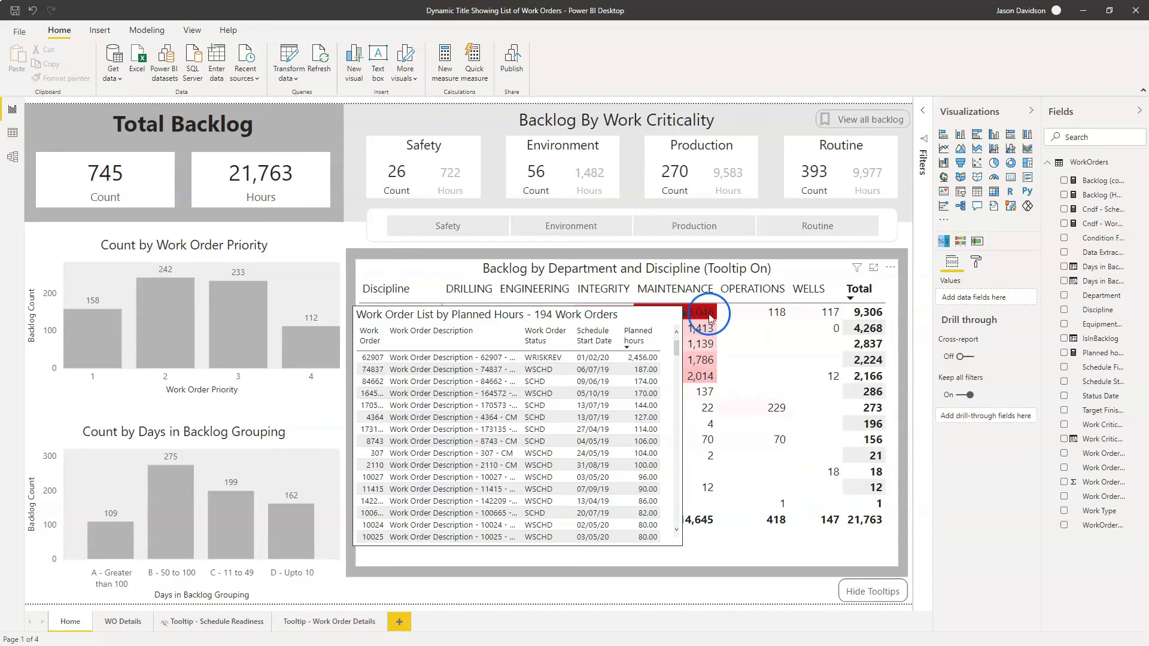
Hide the matrix tooltips, show them again, and compare the Mechanical Maintenance cell in both states.
left_click(868, 594)
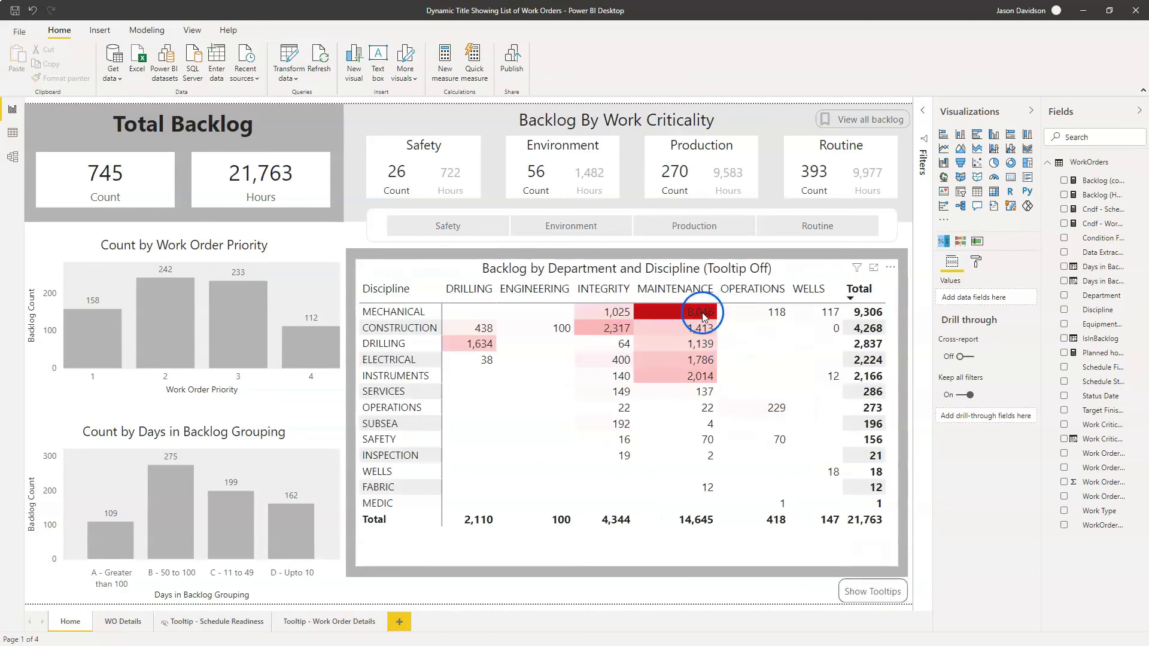
mouse_move(705, 317)
left_click(875, 591)
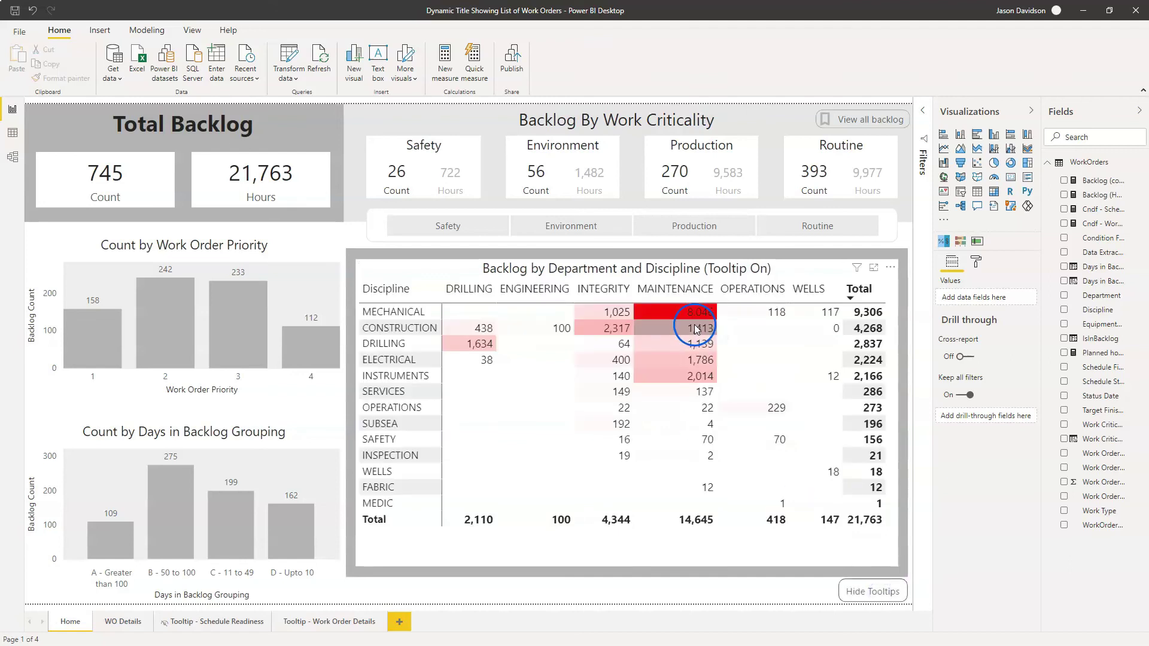
mouse_move(686, 310)
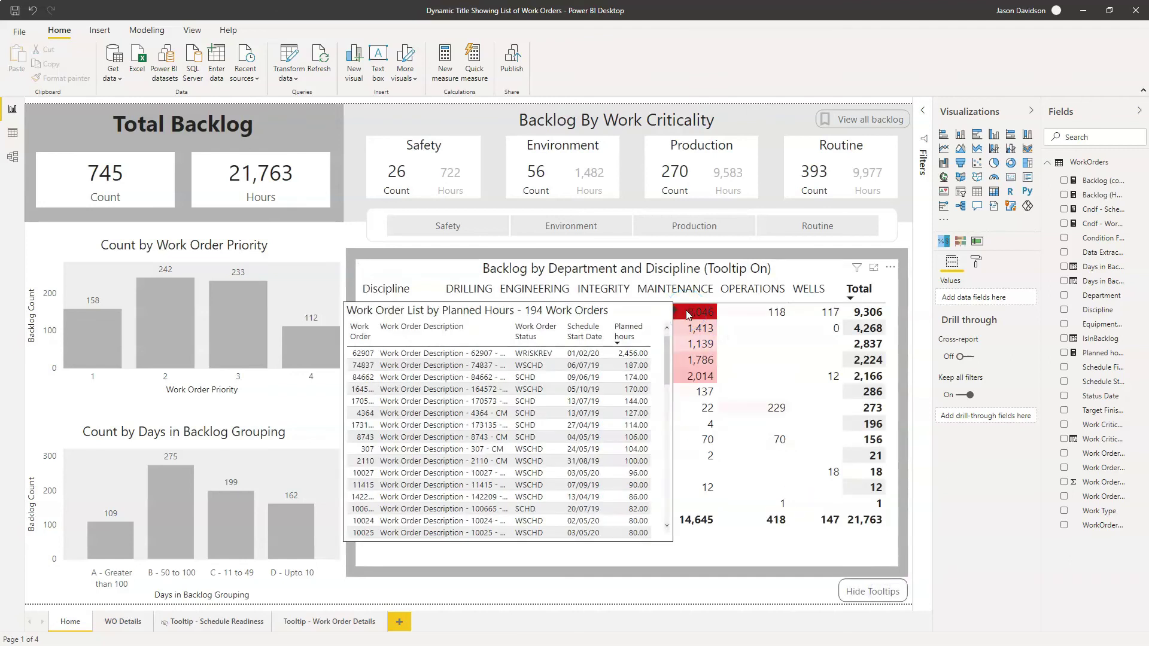